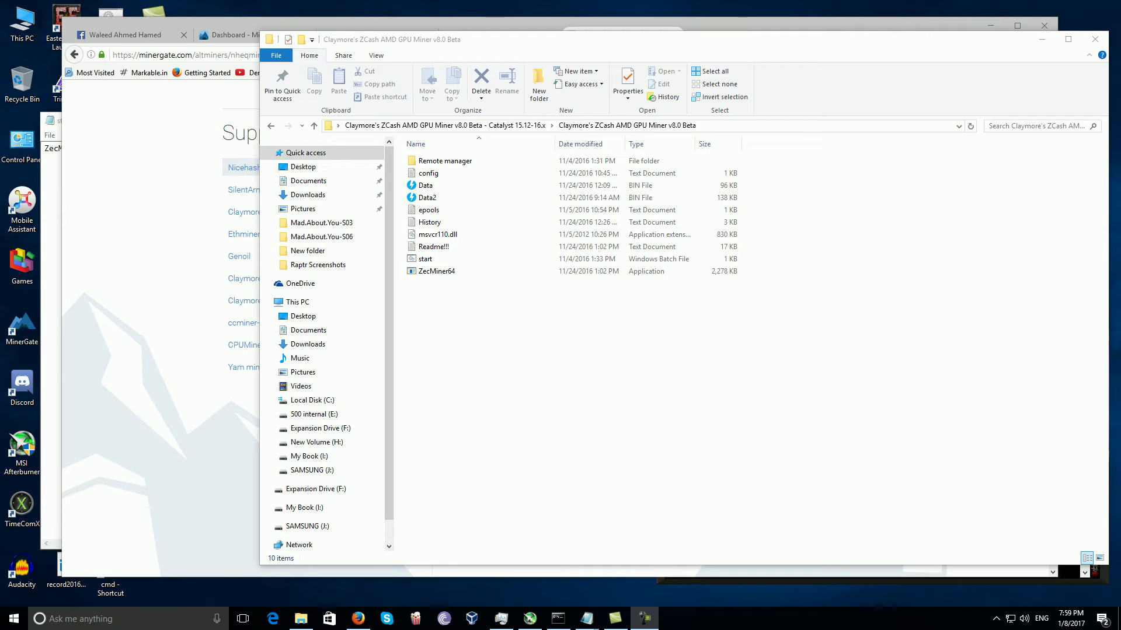
- Open the Claymore's Zcash AMD GPU miner instructions under MinerGate Downloads > Alternative miners
click(202, 360)
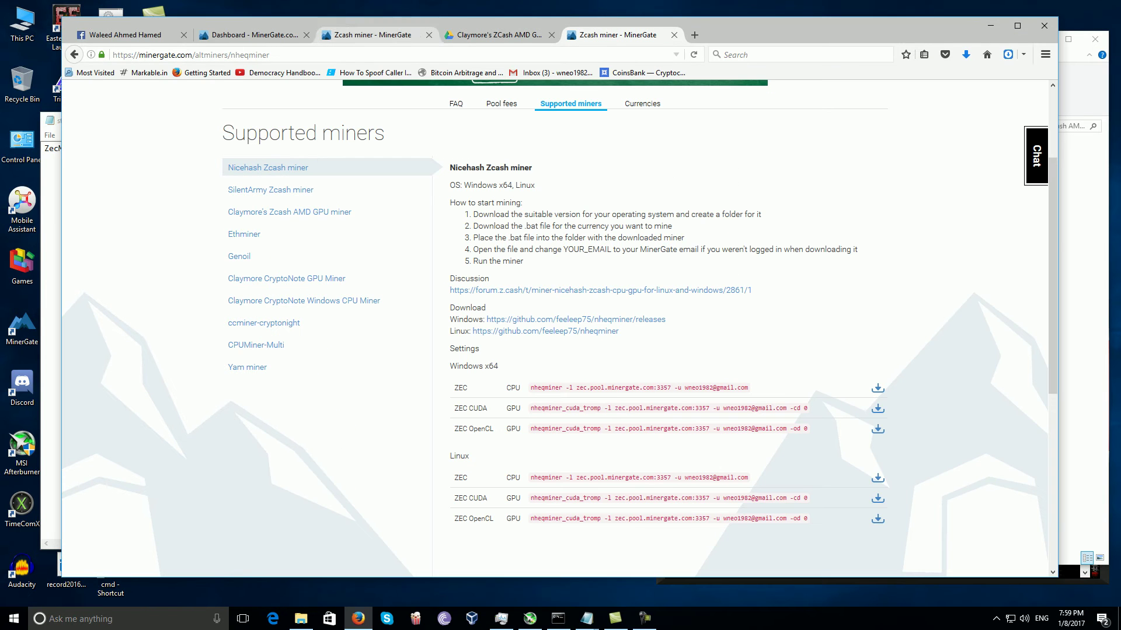
click(254, 35)
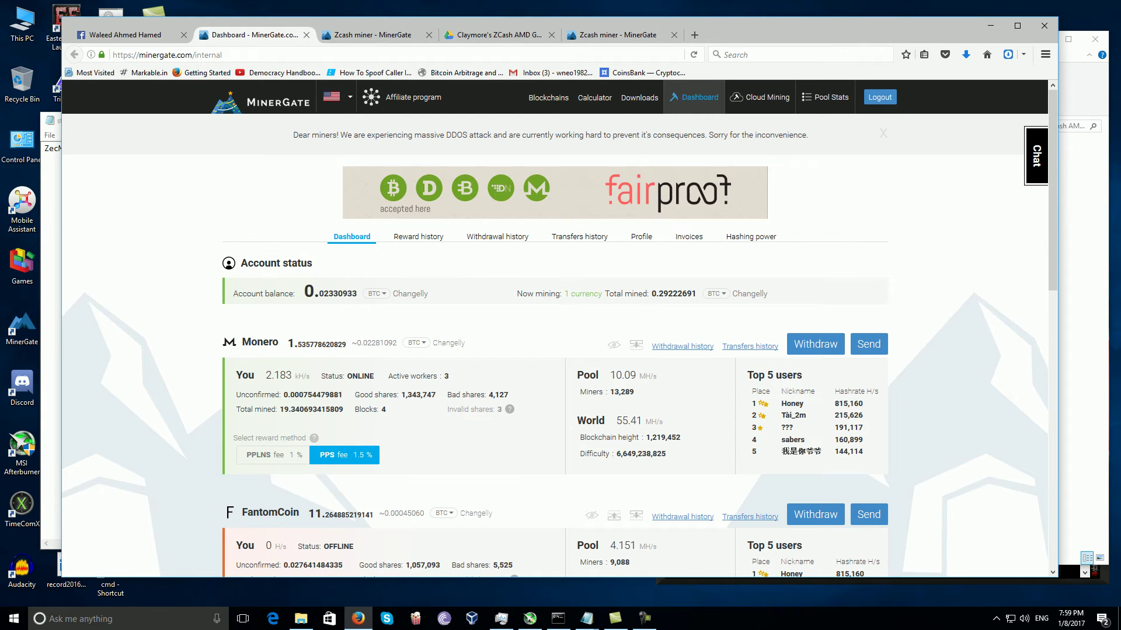
key(ctrl+Tab)
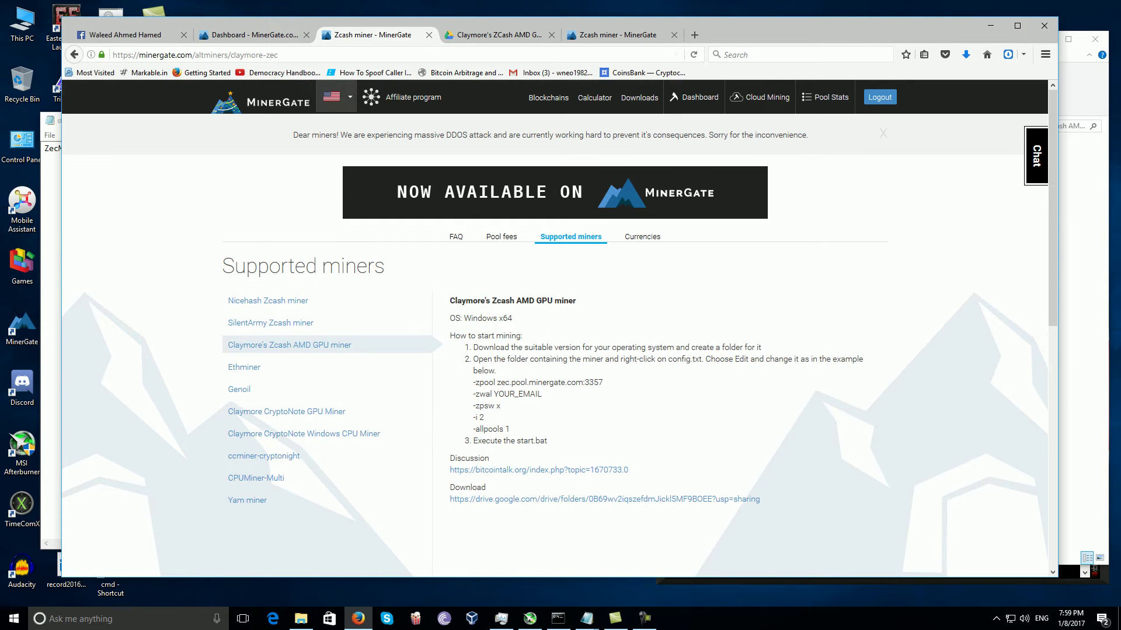
click(640, 98)
scroll(555, 350, down, 3)
scroll(554, 350, down, 5)
scroll(554, 350, down, 3)
click(554, 286)
scroll(555, 351, down, 2)
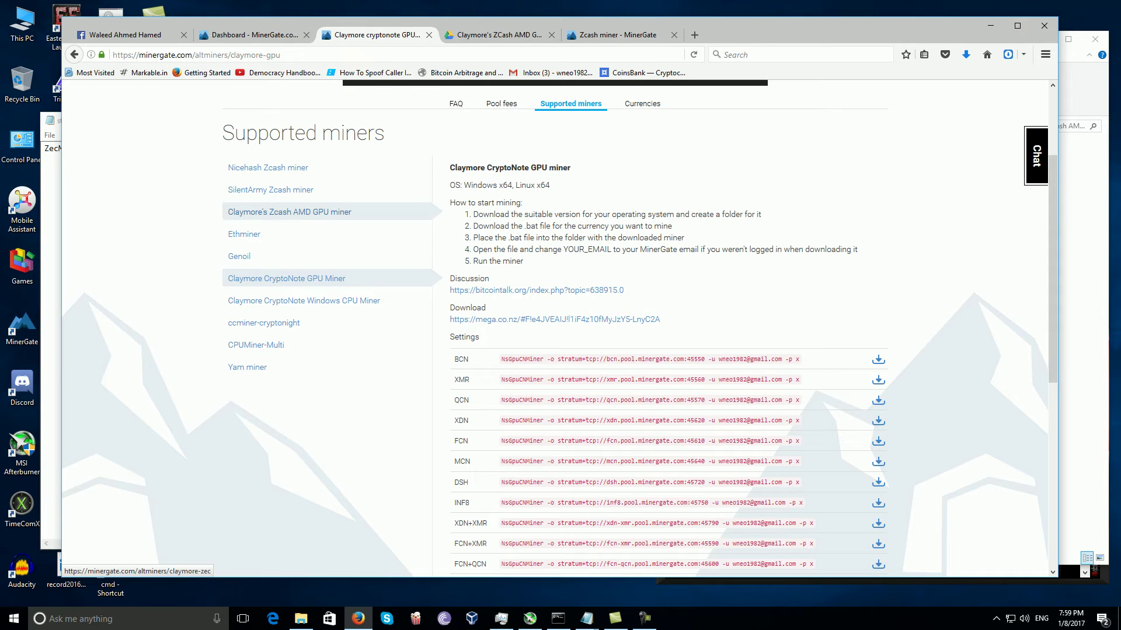
click(289, 212)
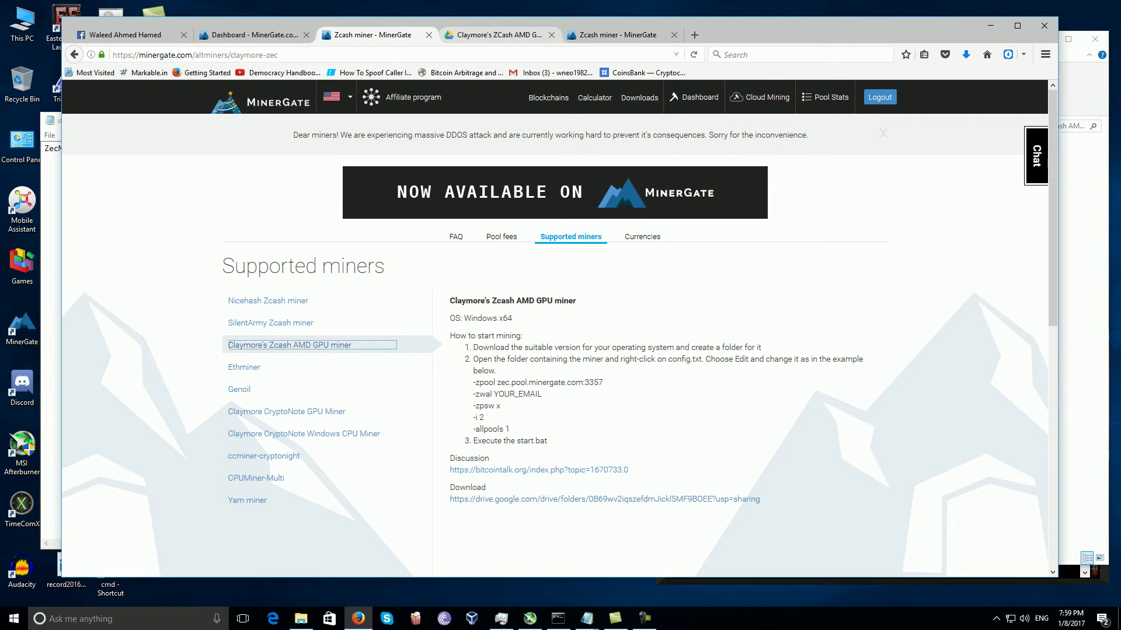
key(ctrl+Tab)
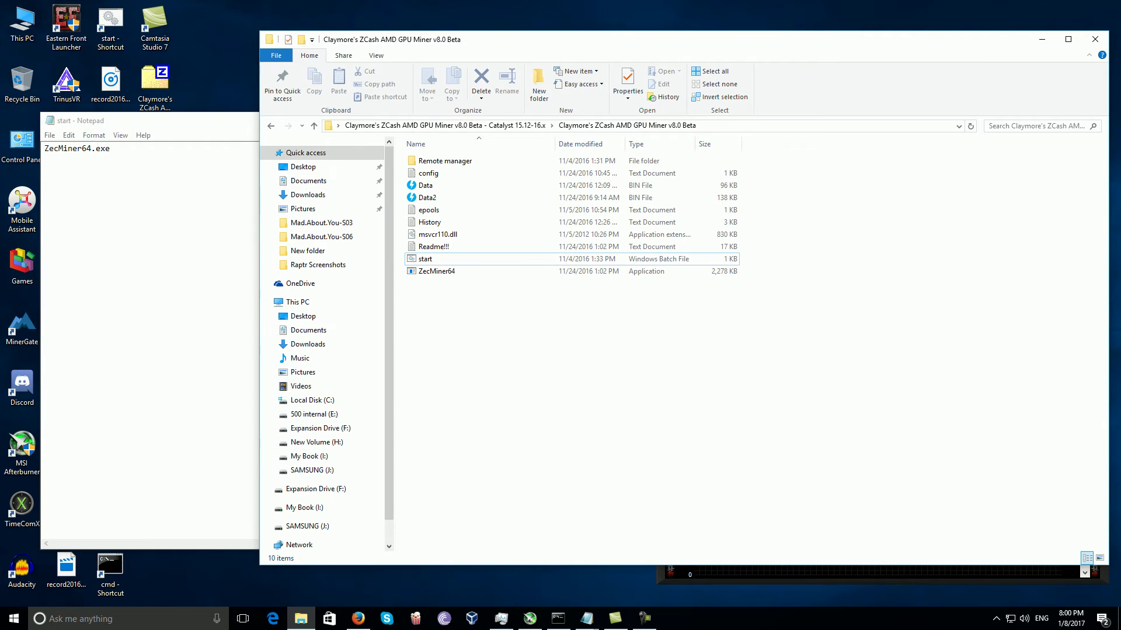
click(149, 122)
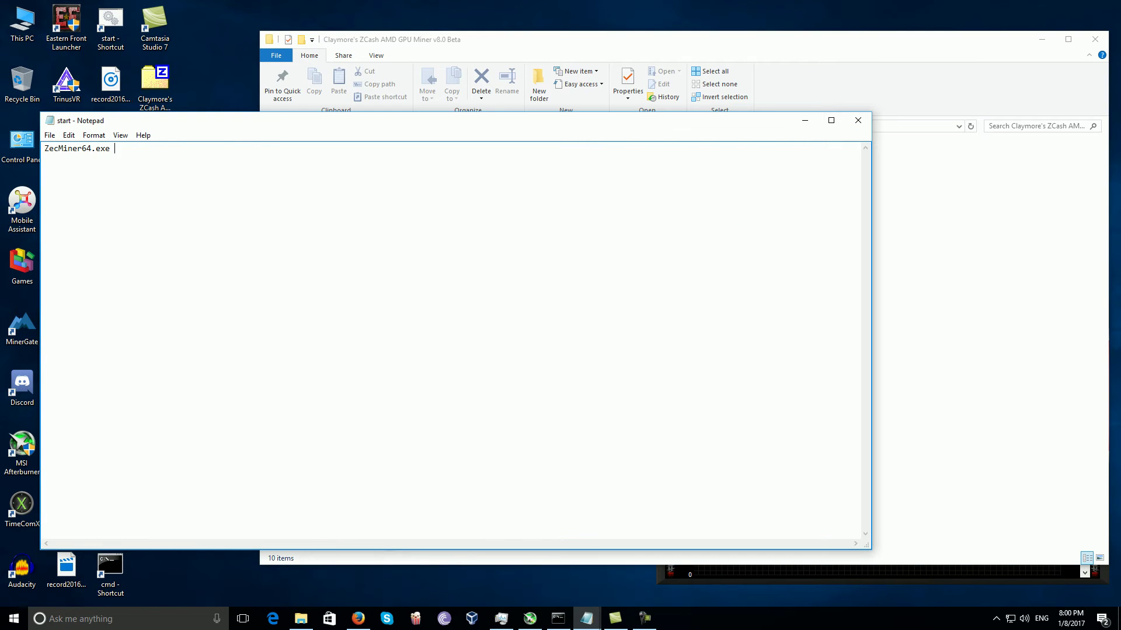
drag(438, 120, 460, 132)
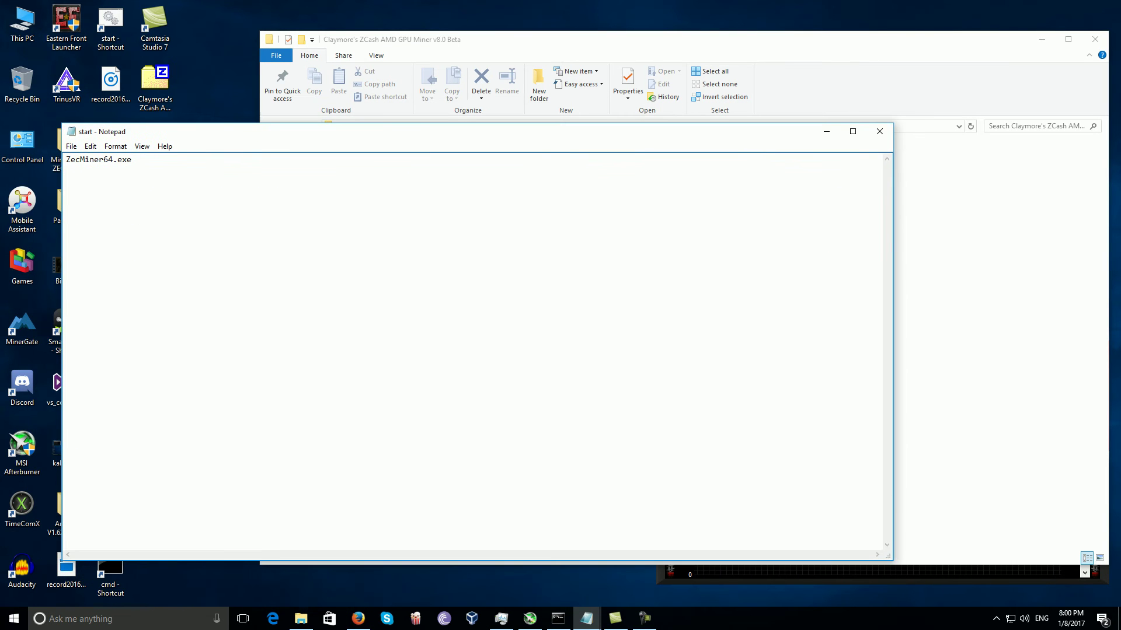
click(613, 39)
key(s)
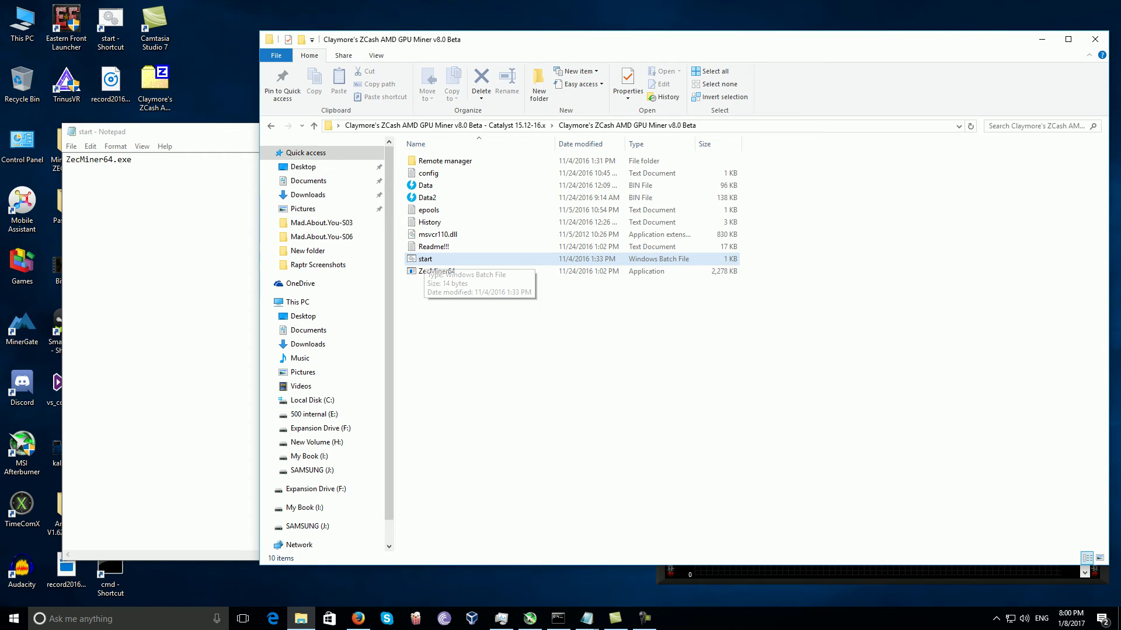
right_click(425, 259)
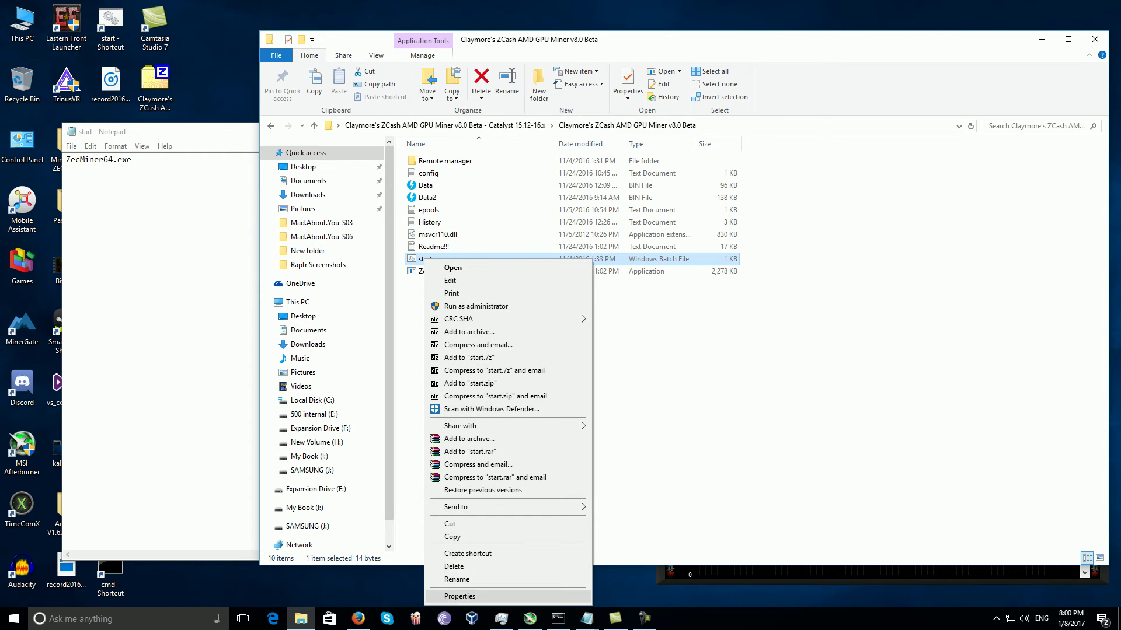
click(614, 438)
click(158, 351)
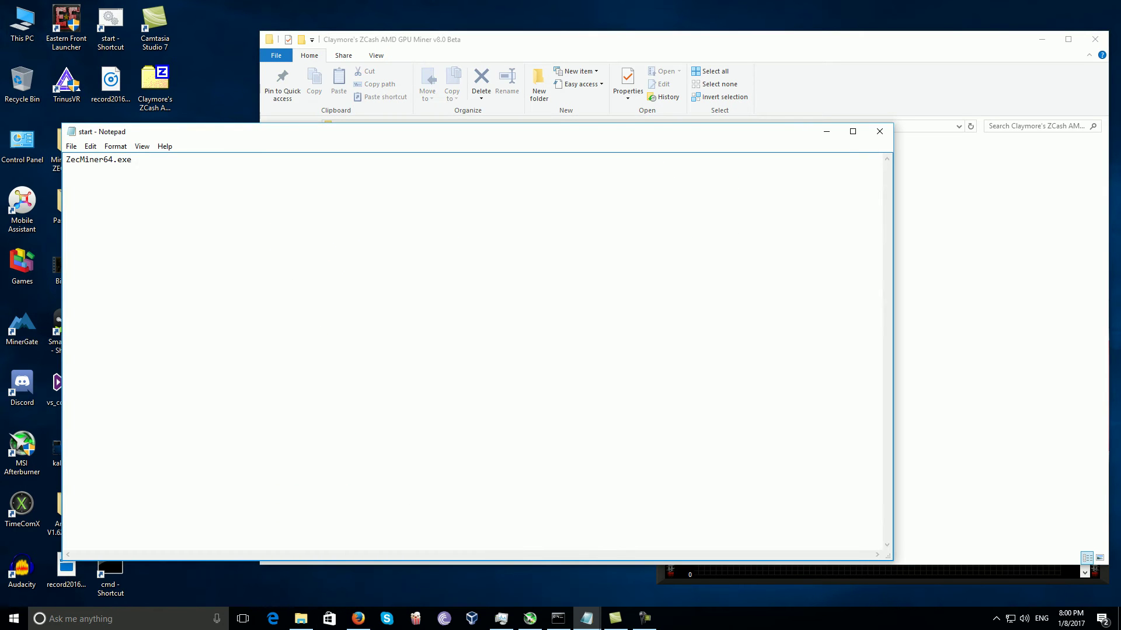
click(358, 618)
click(377, 36)
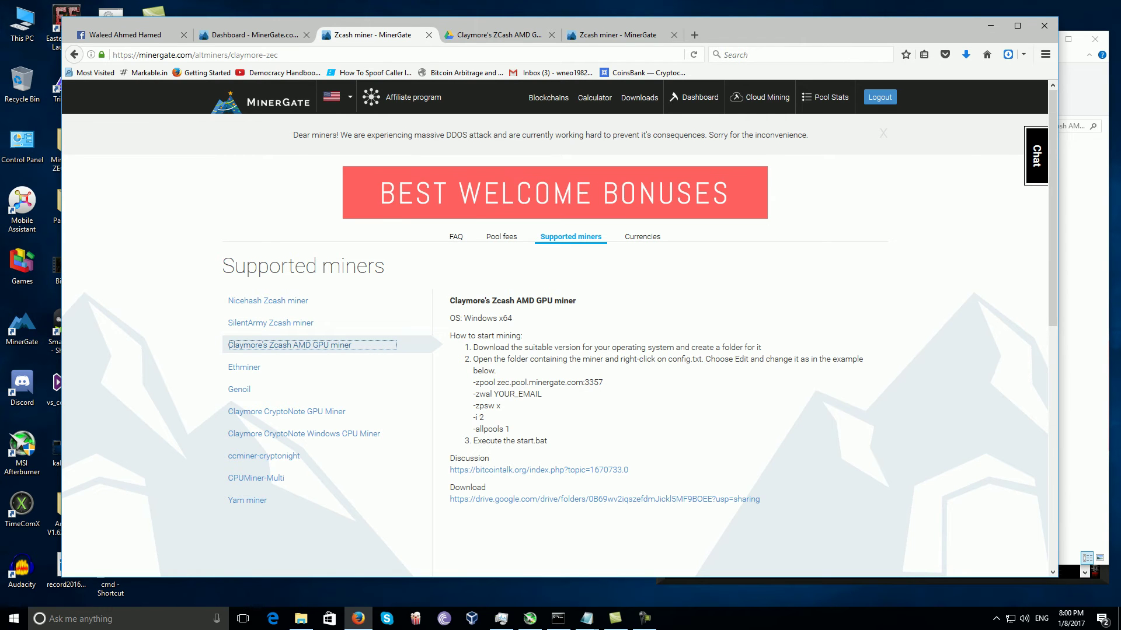
- Copy the five pool lines, -zpool through -allpools, from the Claymore instructions
mouse_move(473, 382)
mouse_down()
mouse_move(542, 394)
mouse_move(485, 418)
mouse_move(510, 429)
mouse_up()
key(ctrl+c)
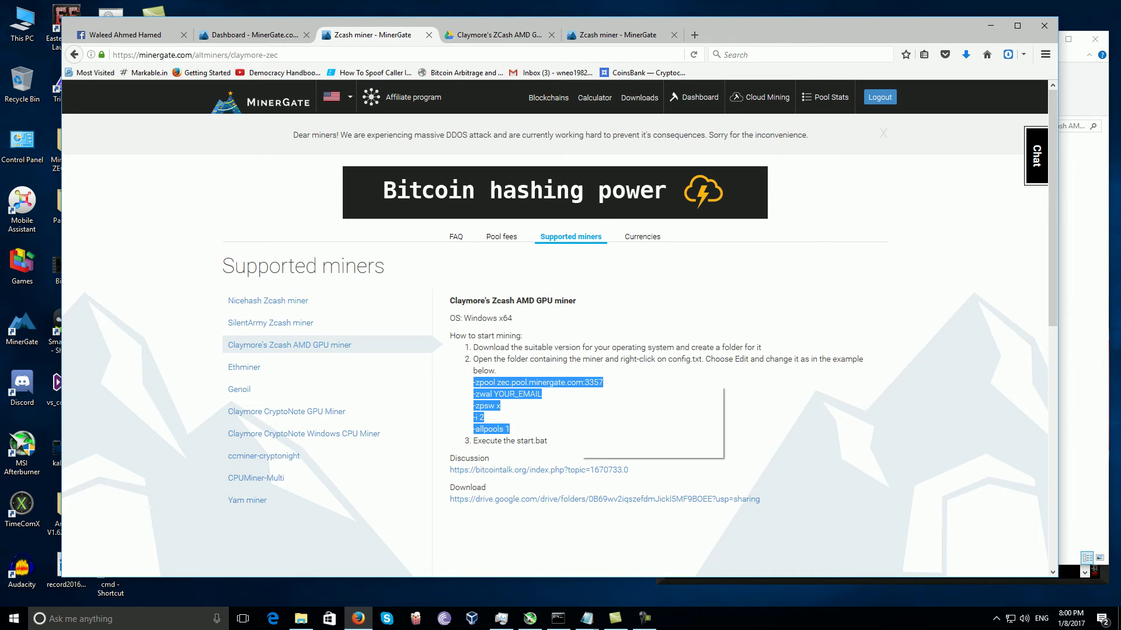
right_click(580, 384)
click(604, 392)
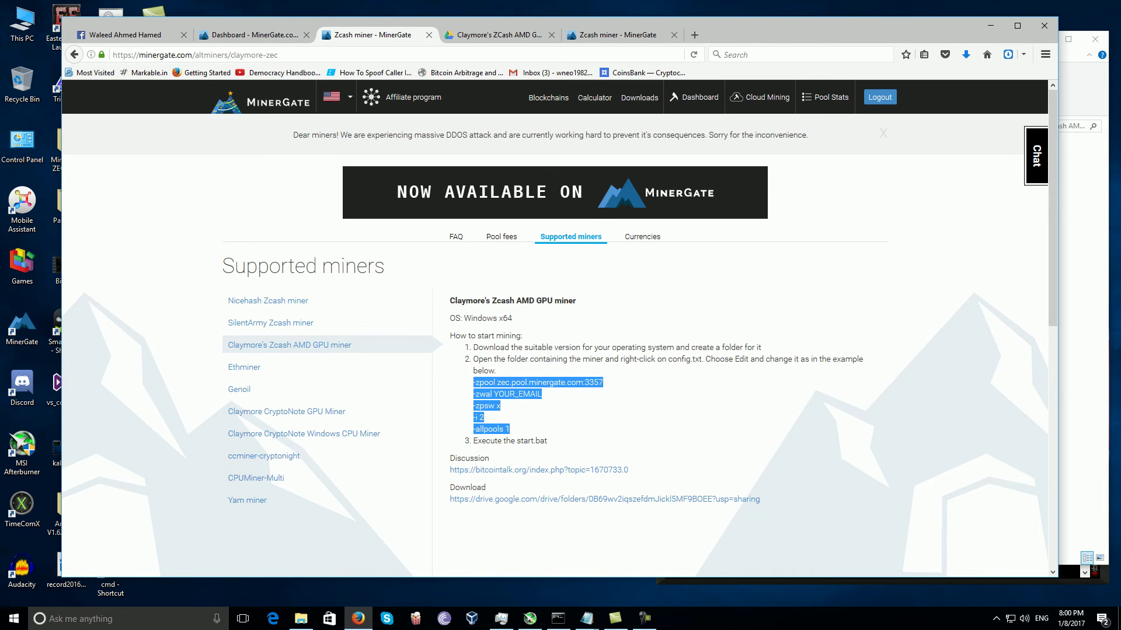
- Paste the copied pool parameters after ZecMiner64.exe in the start file
key(alt+Tab)
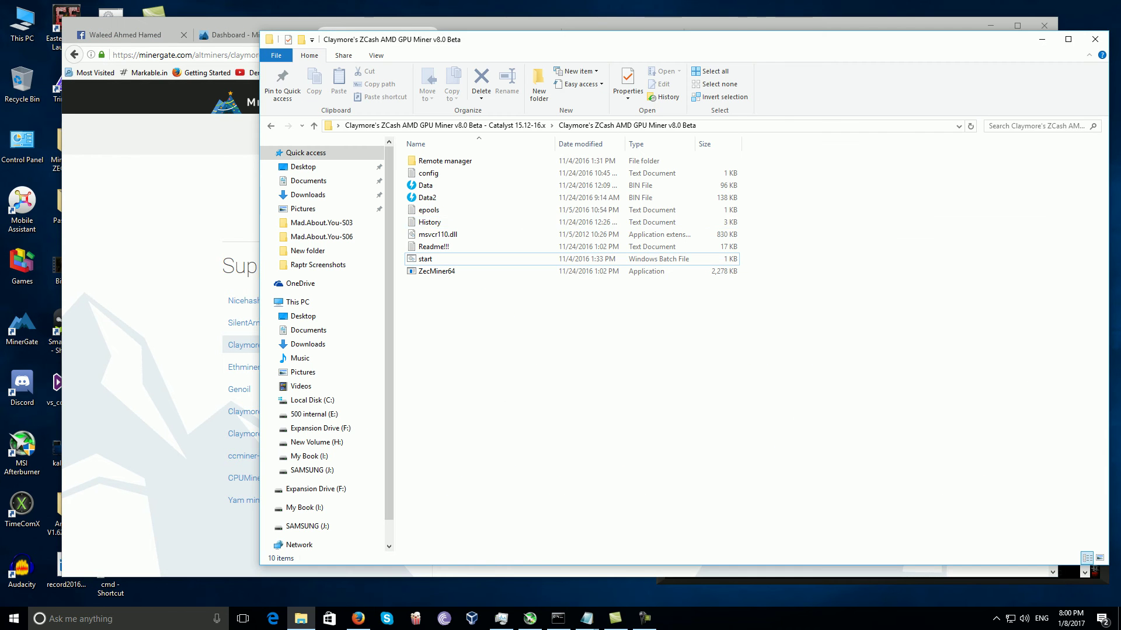
click(587, 619)
click(651, 570)
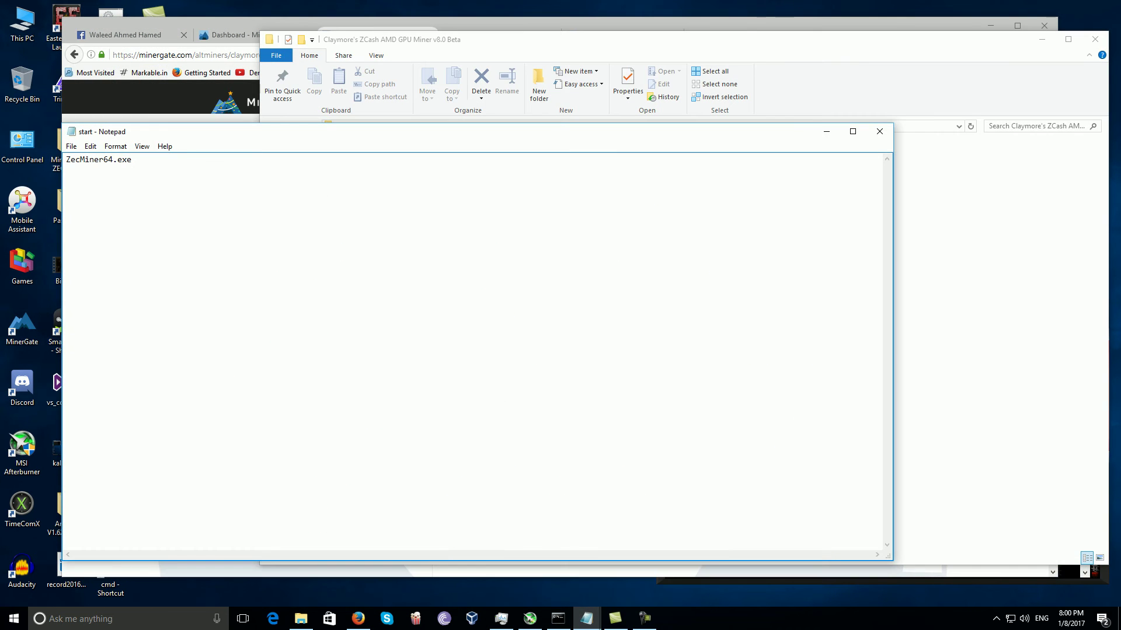
key(ctrl+v)
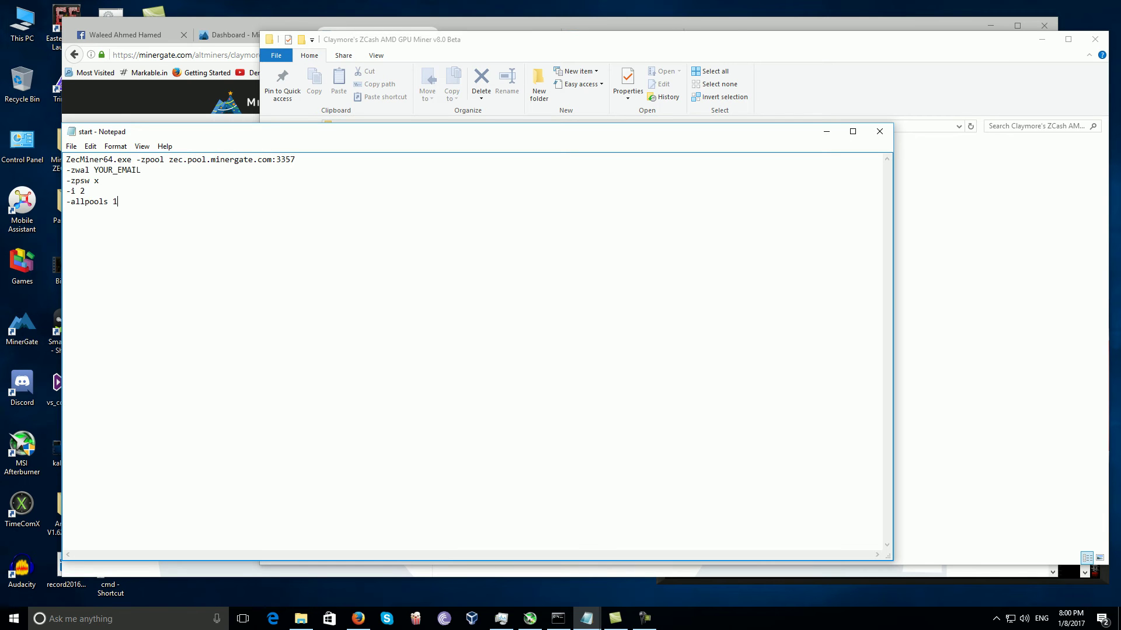
- Join the -zwal, -zpsw x, -i 2 and -allpools 1 lines onto line one, then select YOUR_EMAIL
click(69, 170)
key(BackSpace)
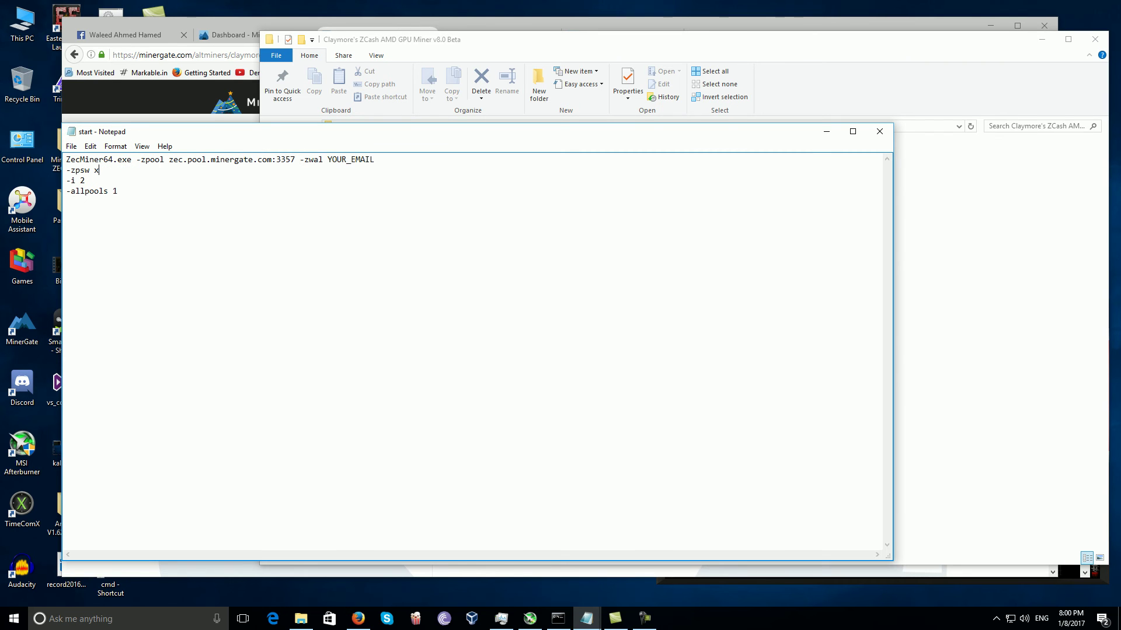
click(69, 170)
key(BackSpace)
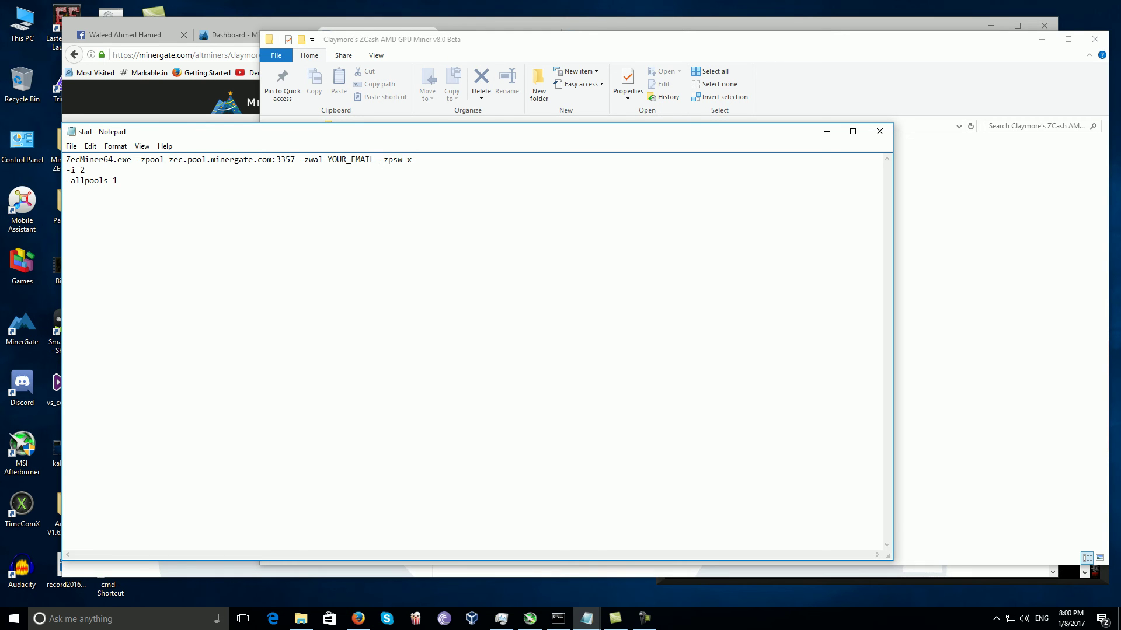
key(BackSpace)
key(Down)
key(BackSpace)
key(Left)
key(Left)
key(Left)
key(shift+Left)
key(shift+Left)
key(shift+Left)
key(shift+Left)
key(shift+Left)
key(shift+Left)
key(shift+Left)
key(shift+Left)
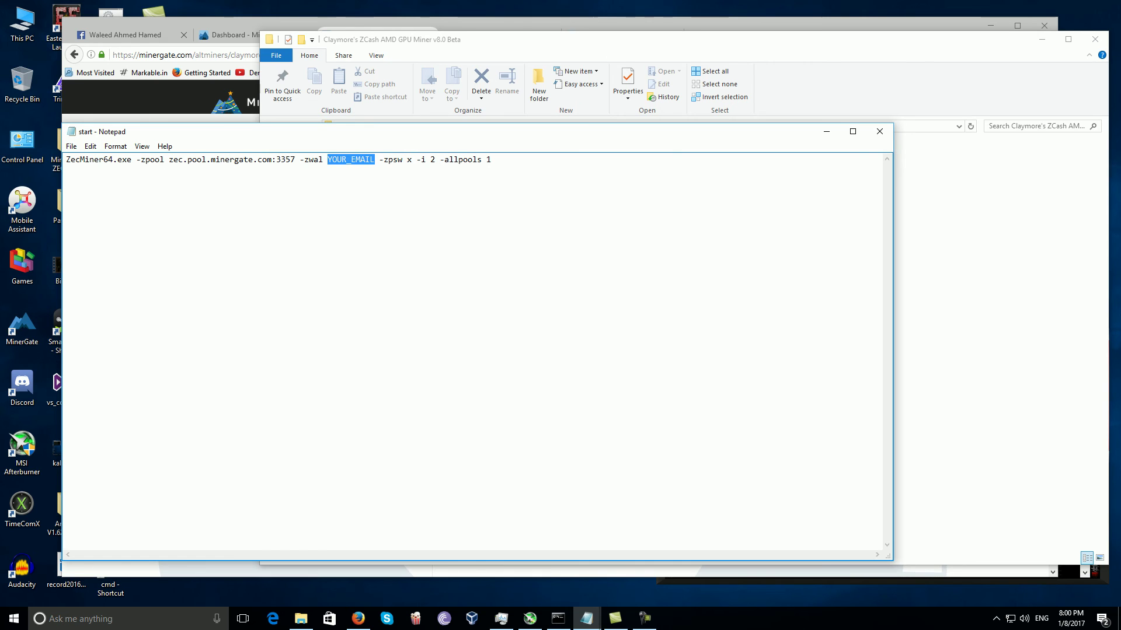
- Exit the start.bat Notepad window with File > Exit and answer the save-changes prompt
click(233, 35)
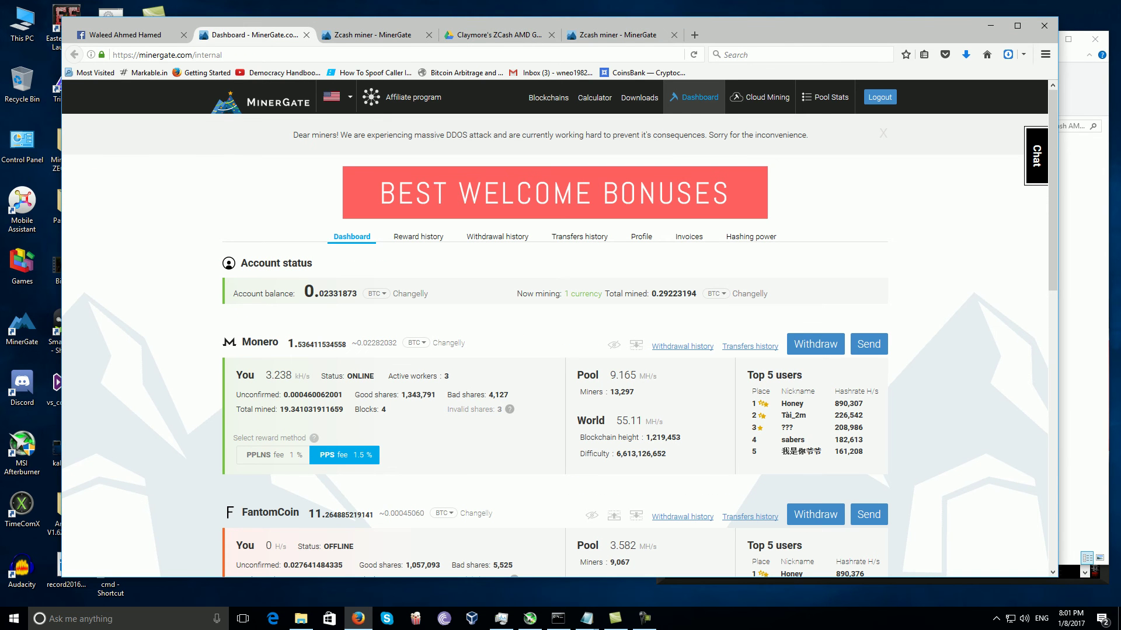
click(300, 618)
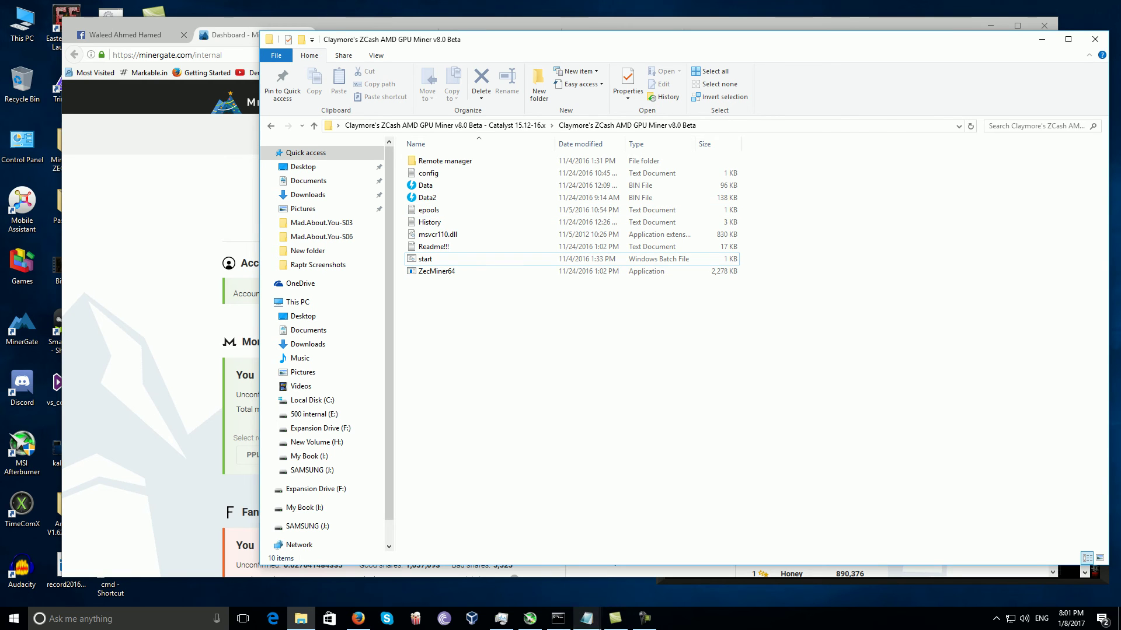
click(648, 569)
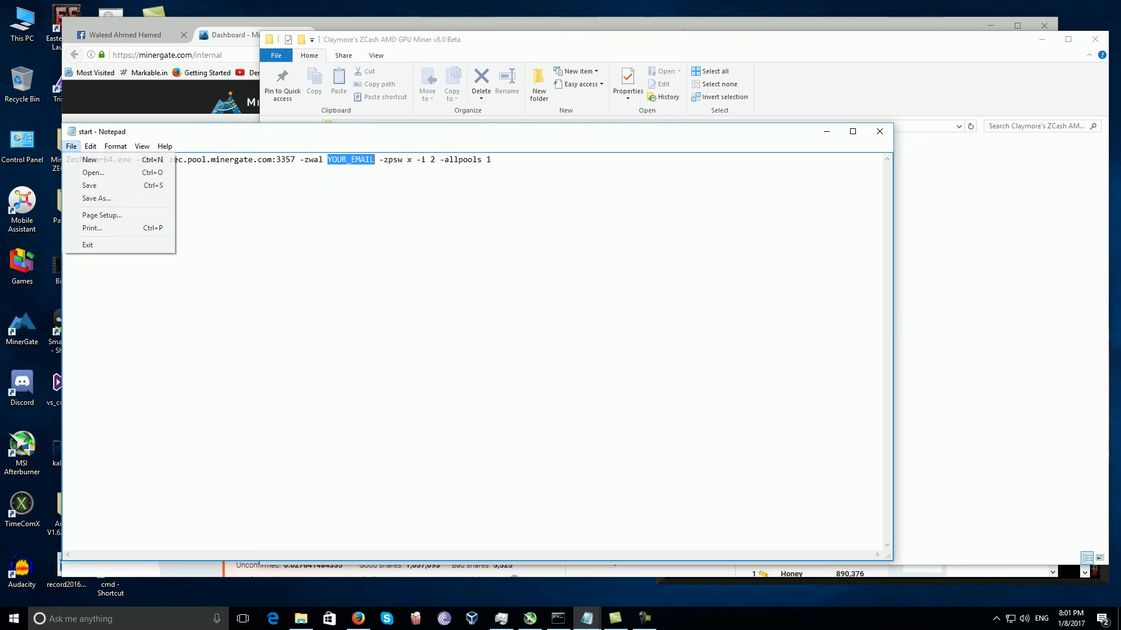
click(71, 147)
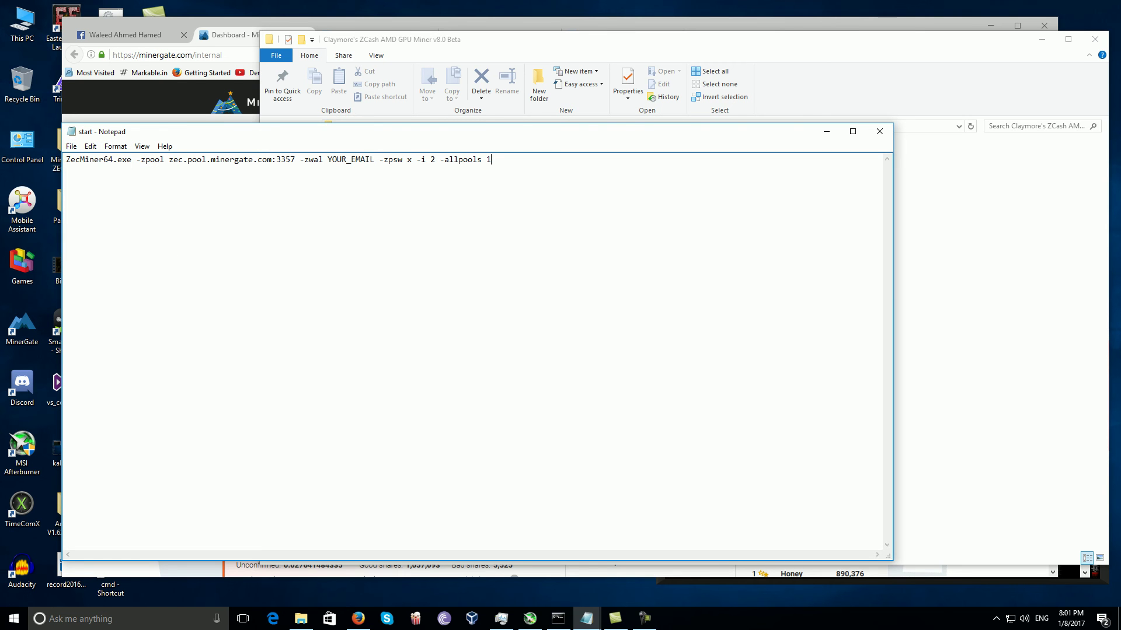
click(879, 132)
click(580, 333)
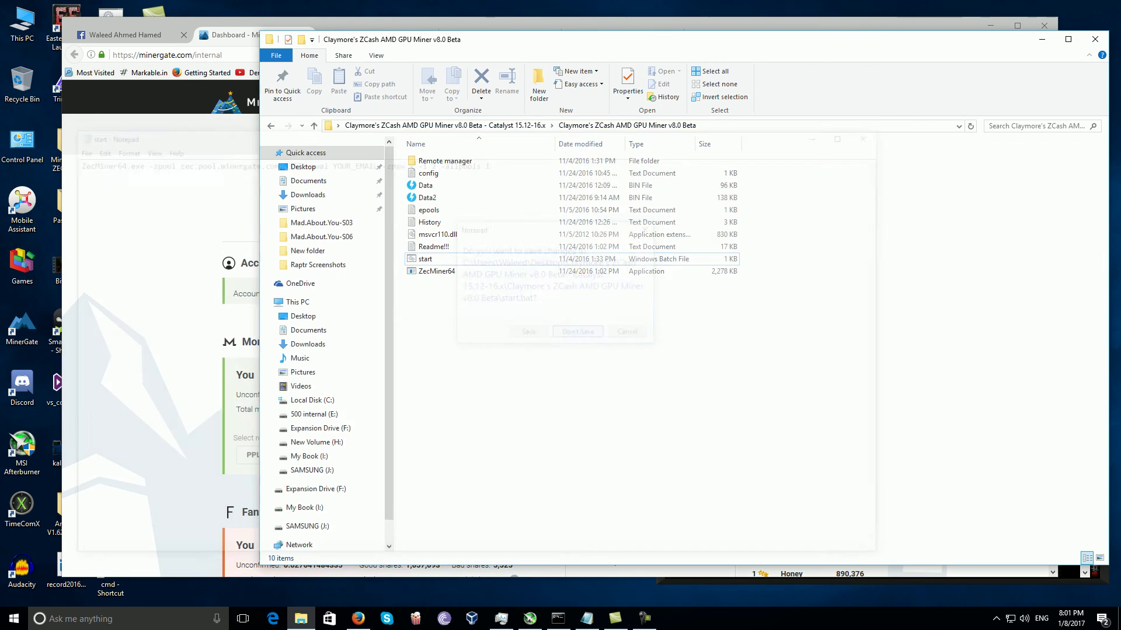
click(359, 619)
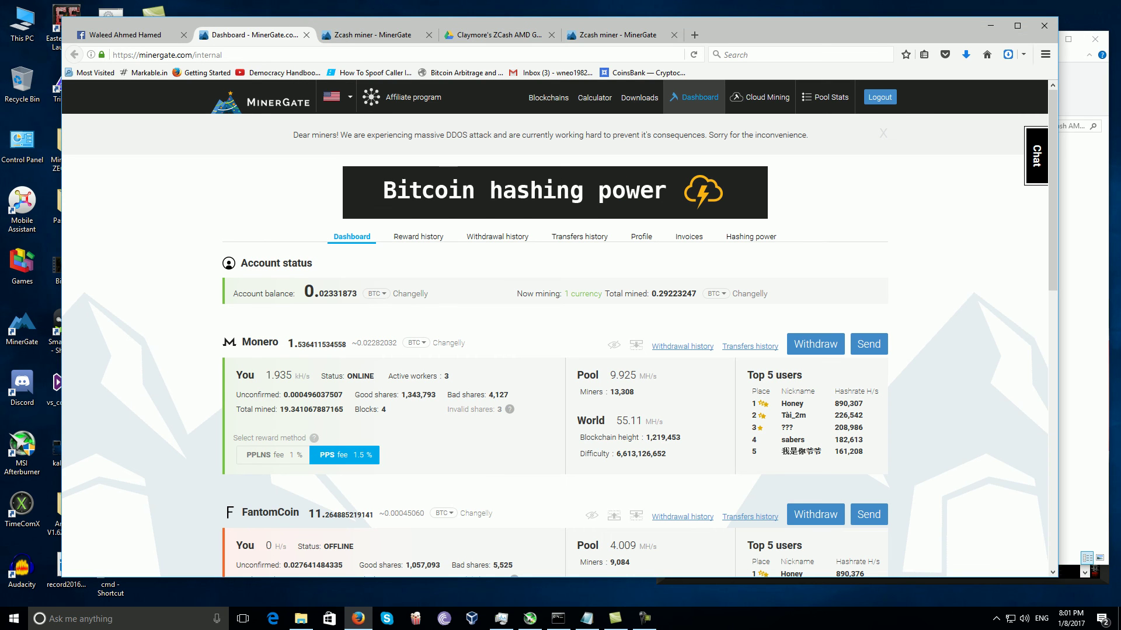
- Select start in the miner folder, view the start - Shortcut console's hashrates, then return to Firefox
key(alt+Tab)
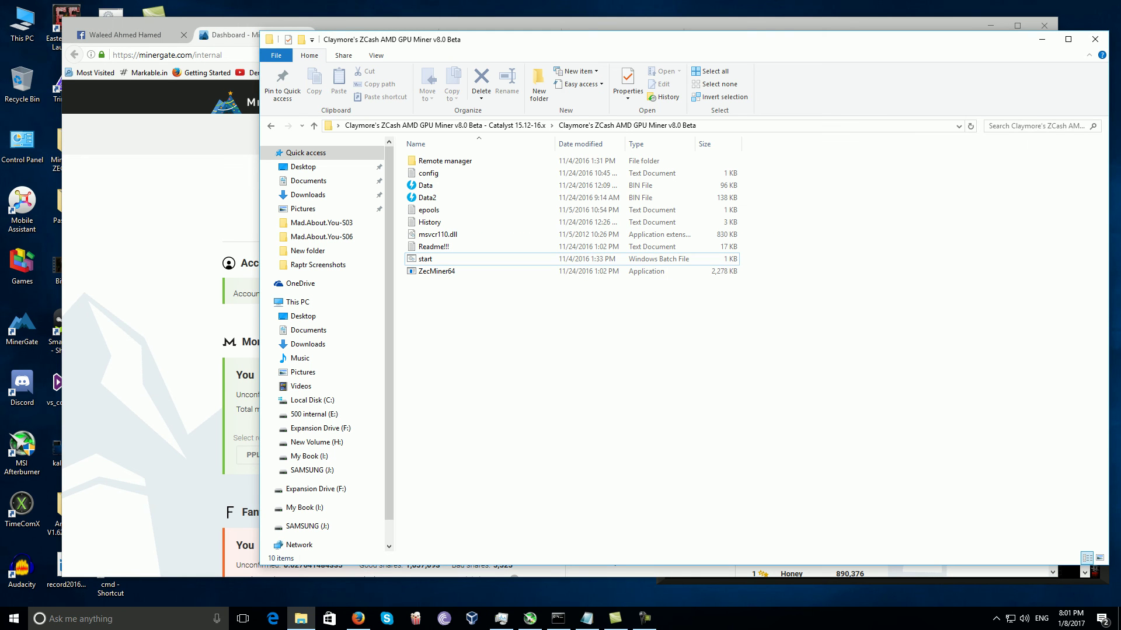
click(429, 259)
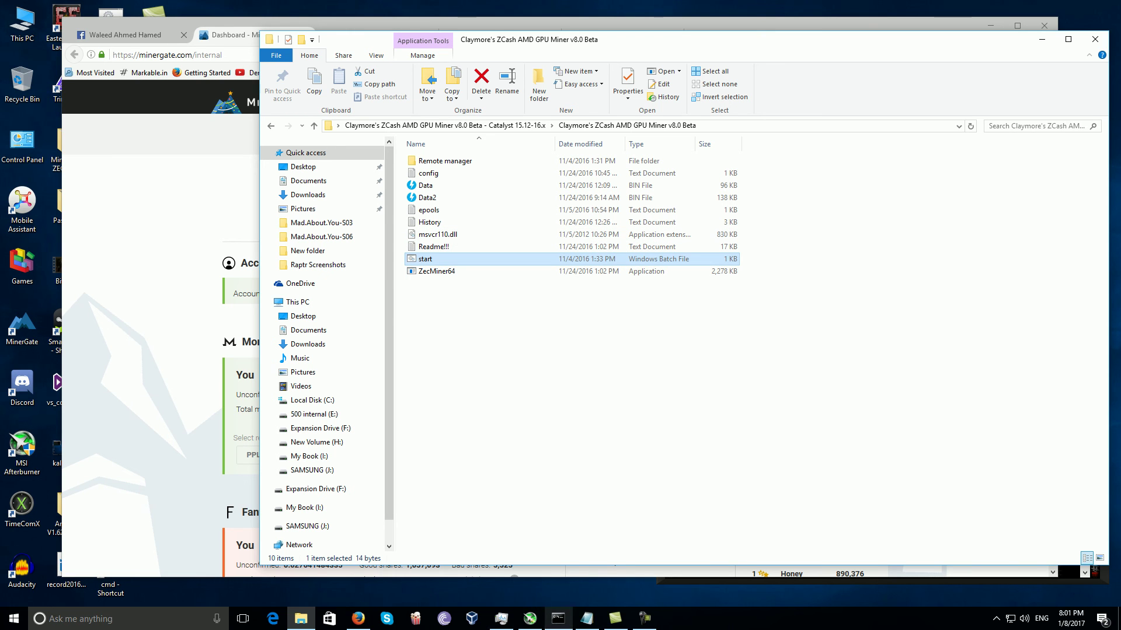
click(558, 620)
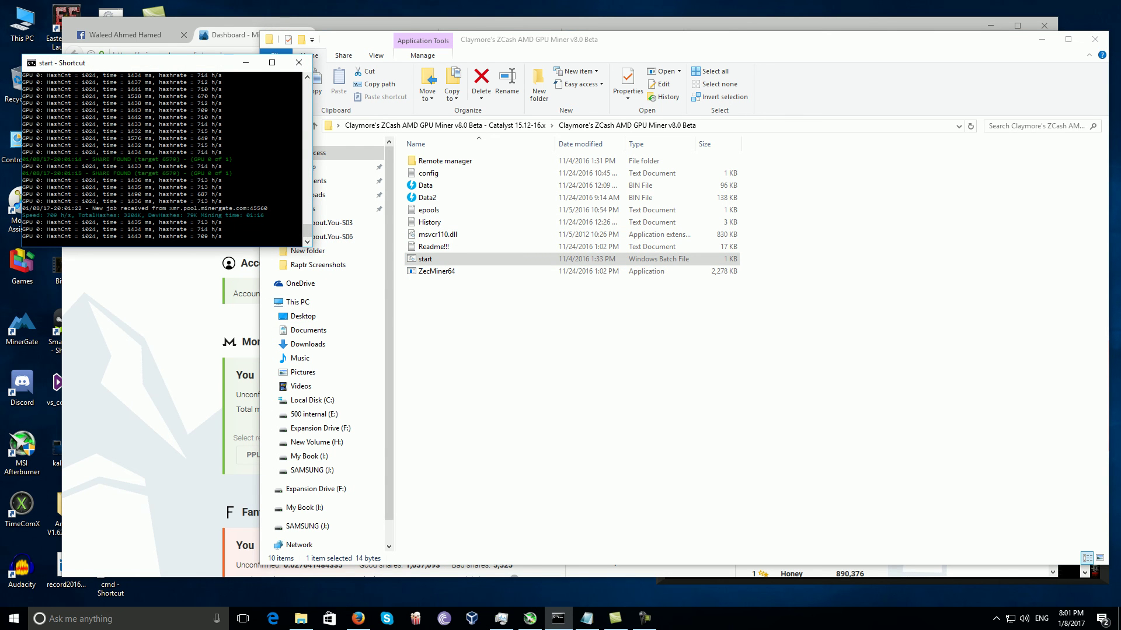
click(358, 619)
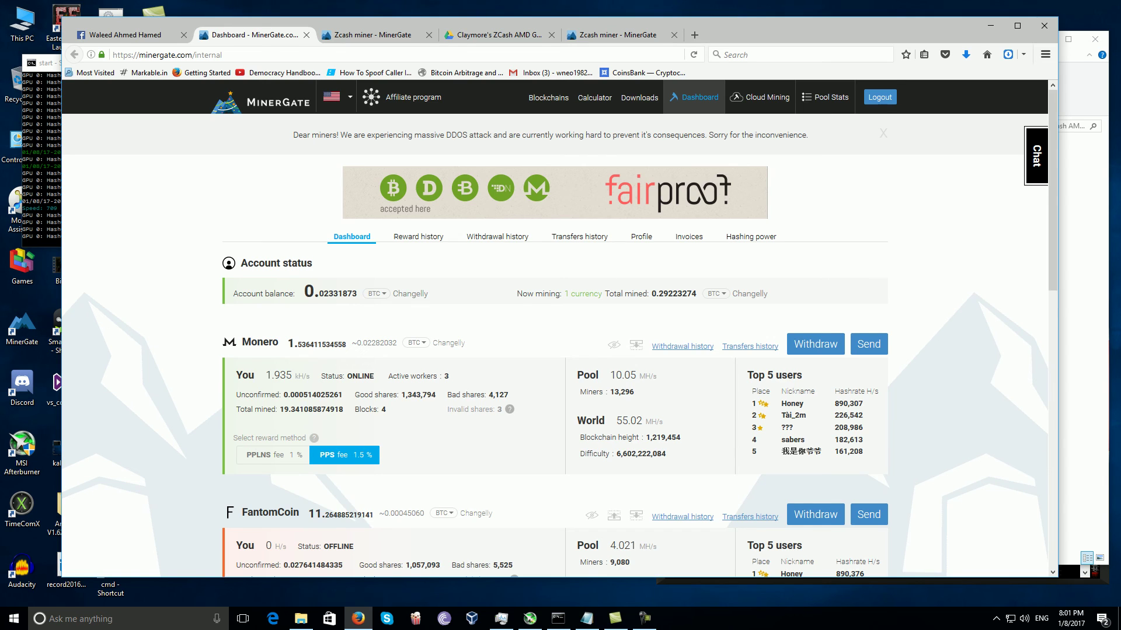
scroll(556, 334, down, 4)
scroll(556, 332, down, 3)
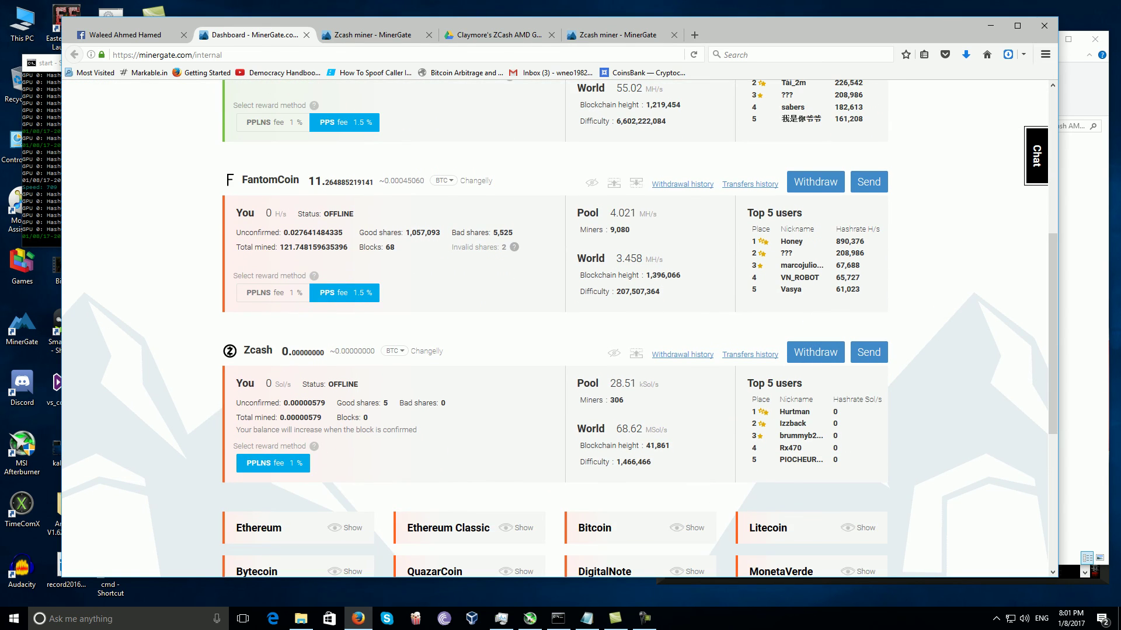
scroll(556, 333, down, 2)
scroll(556, 333, down, 3)
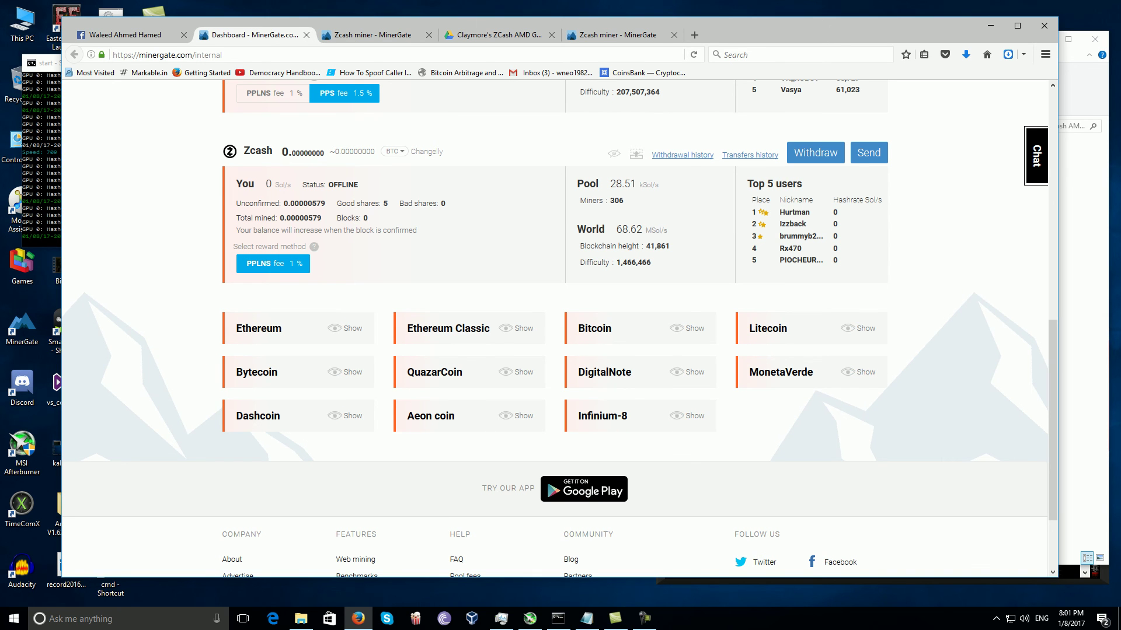
scroll(556, 333, up, 3)
- Highlight, then deselect, the Zcash block statistics (offline, 0 Sol/s, 5 good shares)
drag(244, 284, 261, 285)
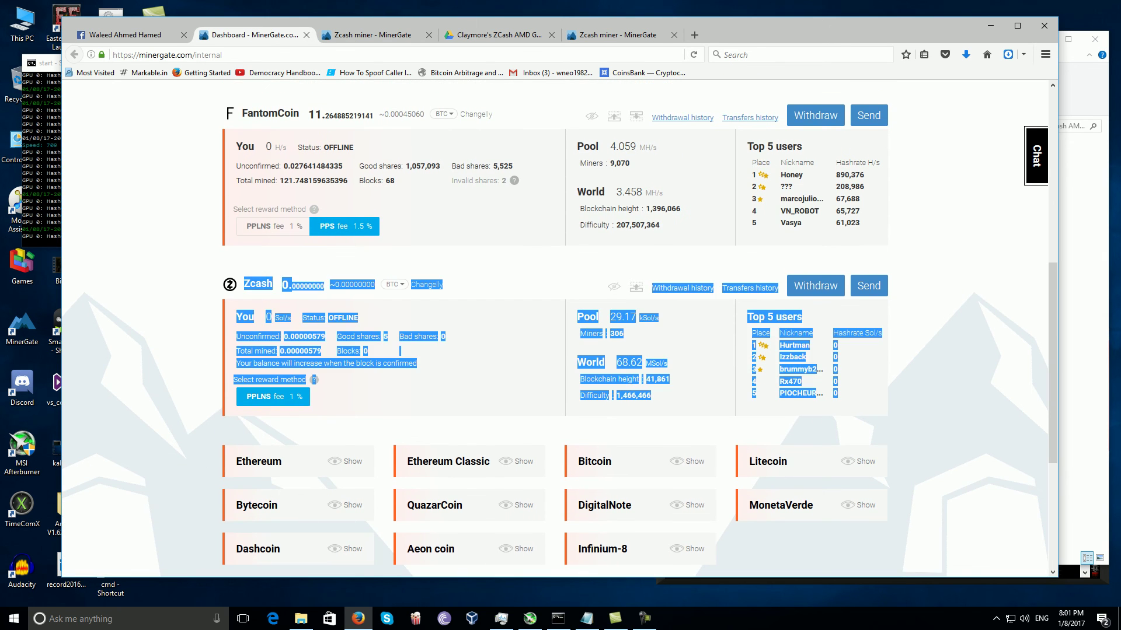
click(254, 284)
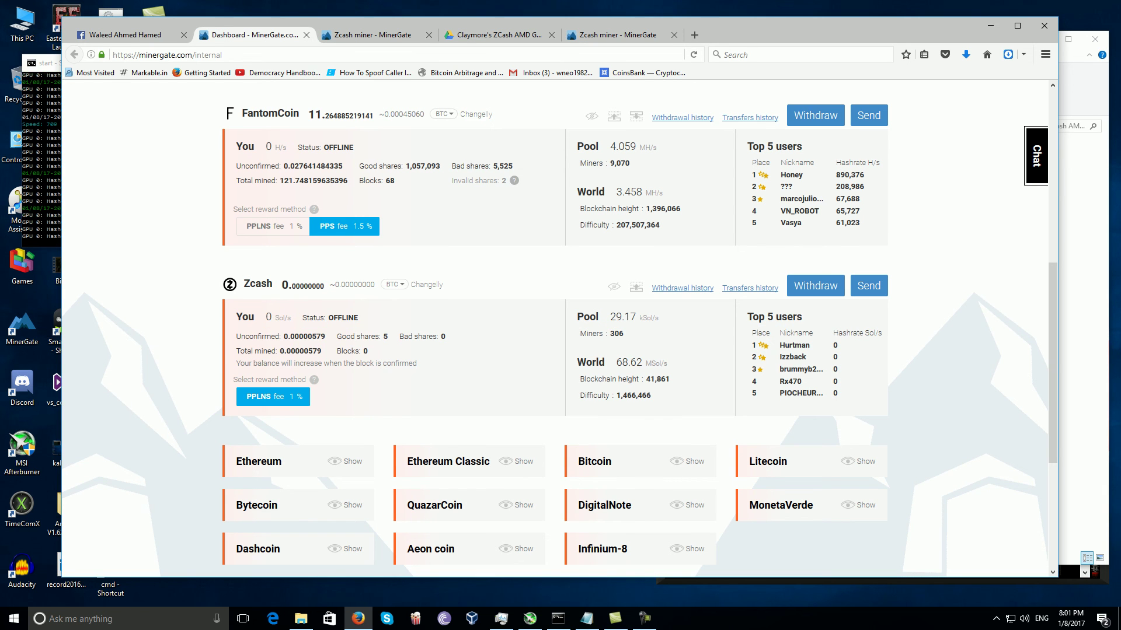